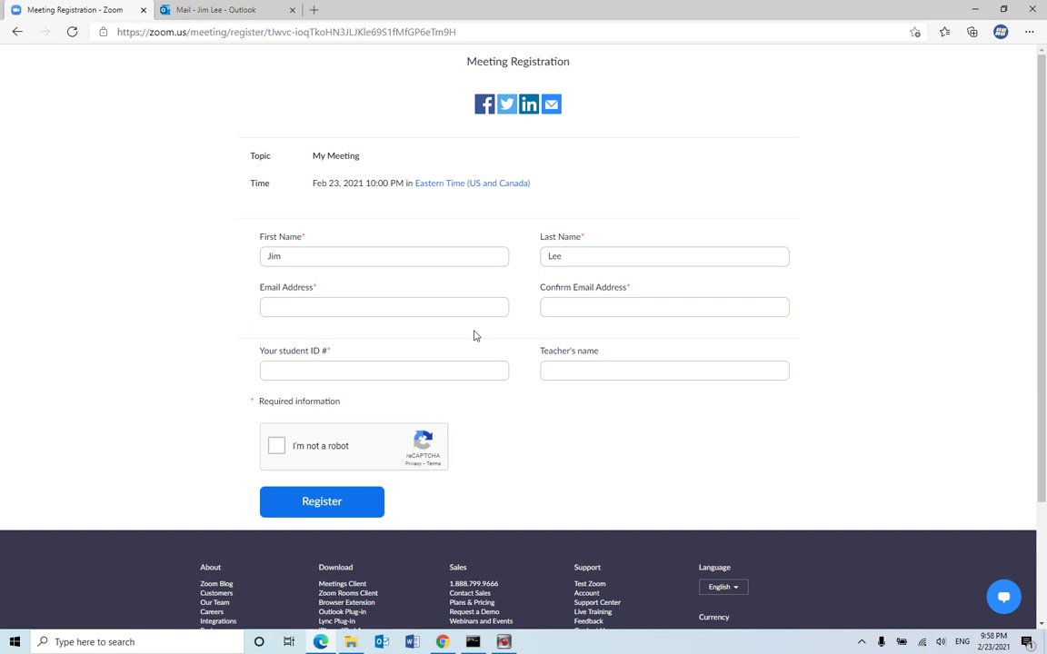
# - Switch back to the browser window showing the My Meeting management page
pyautogui.click(447, 643)
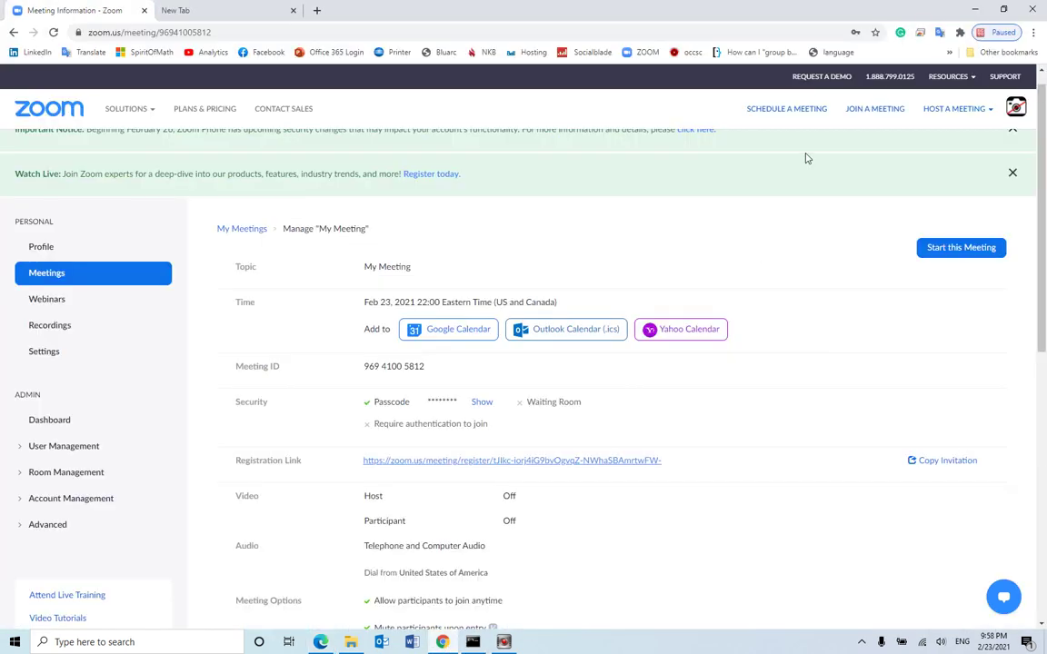
# - Schedule My Meeting for 02/23/2021 at 22:00 with Registration Required, and save it
pyautogui.click(771, 114)
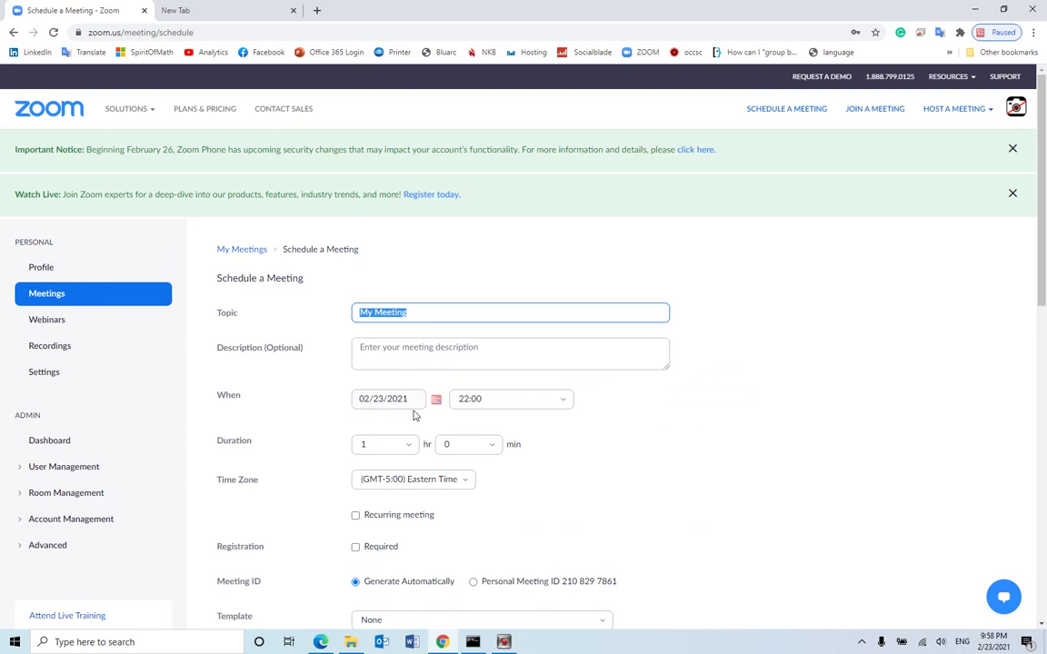
pyautogui.scroll(-1, 414, 415)
pyautogui.scroll(-1, 414, 414)
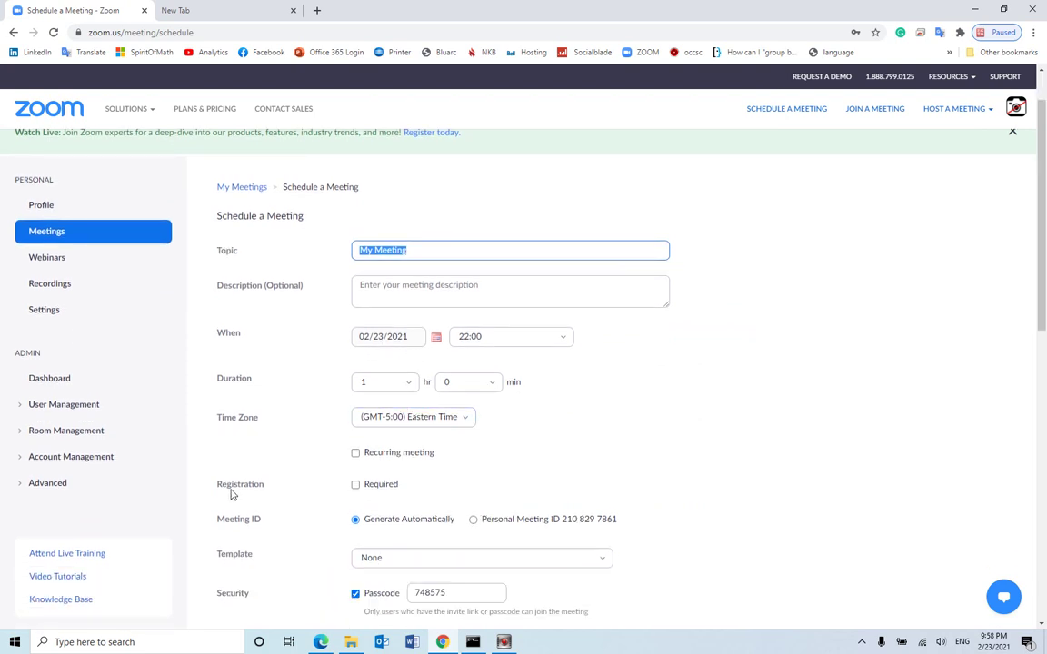
pyautogui.click(356, 486)
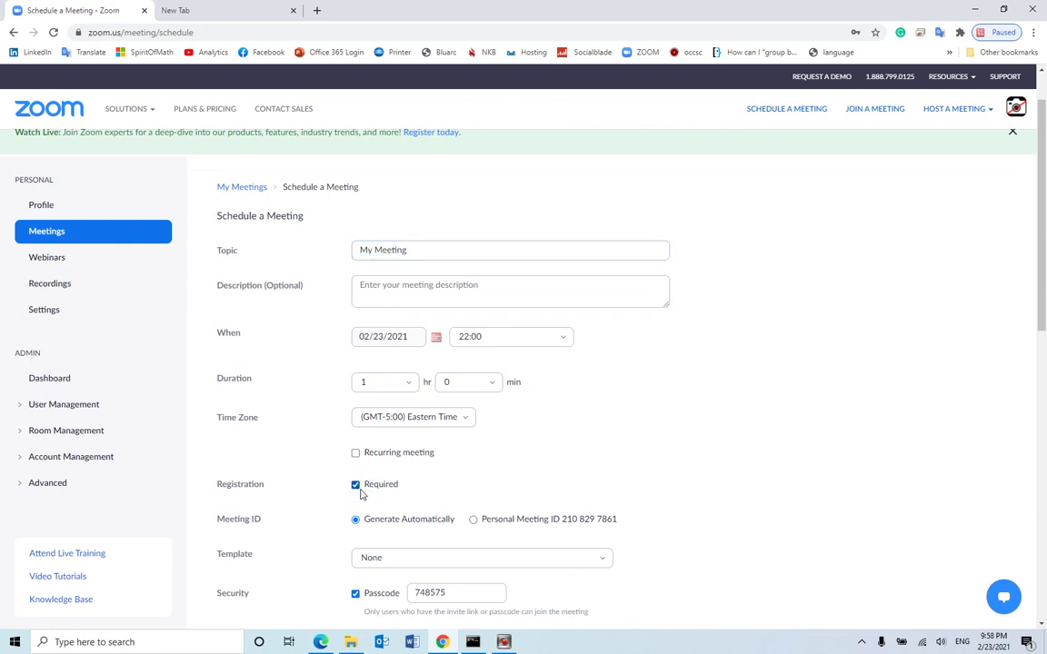
pyautogui.scroll(-3, 361, 494)
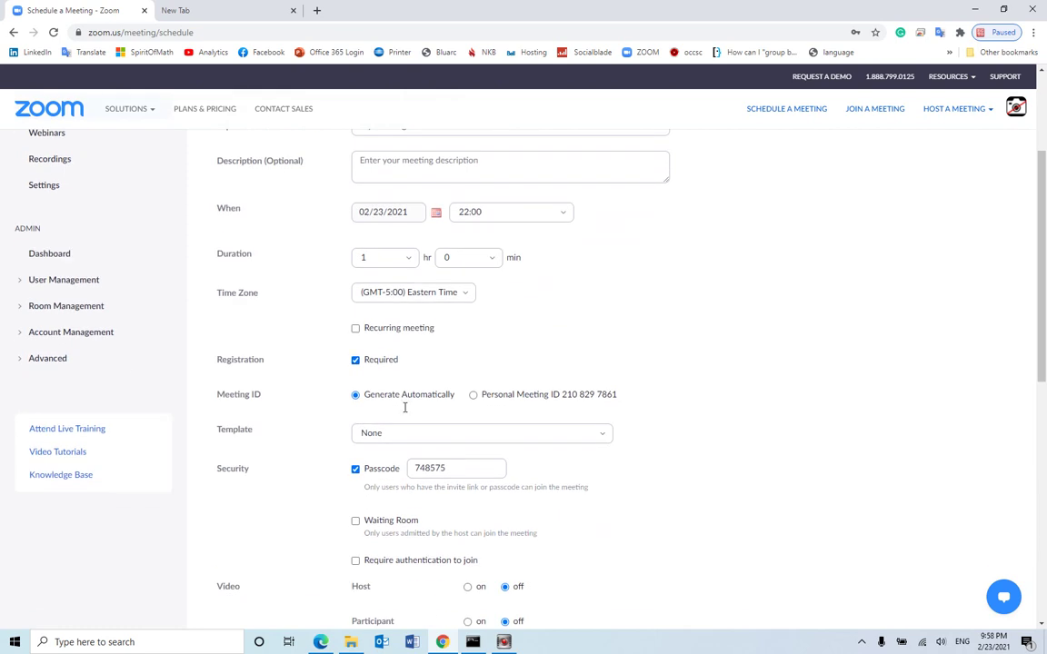
pyautogui.scroll(-5, 446, 486)
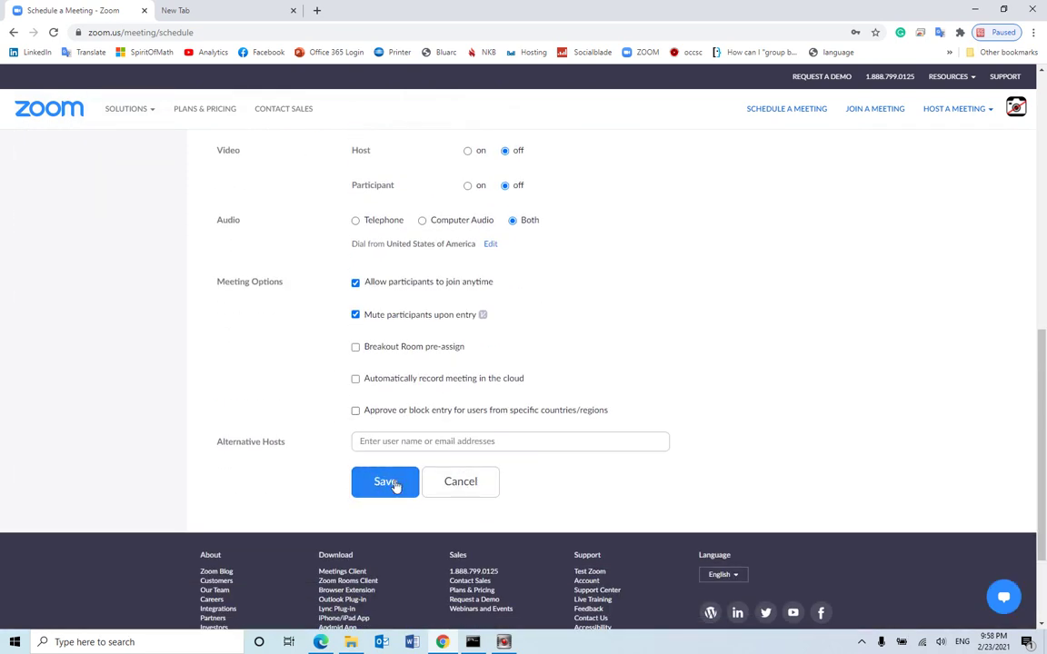
pyautogui.click(385, 486)
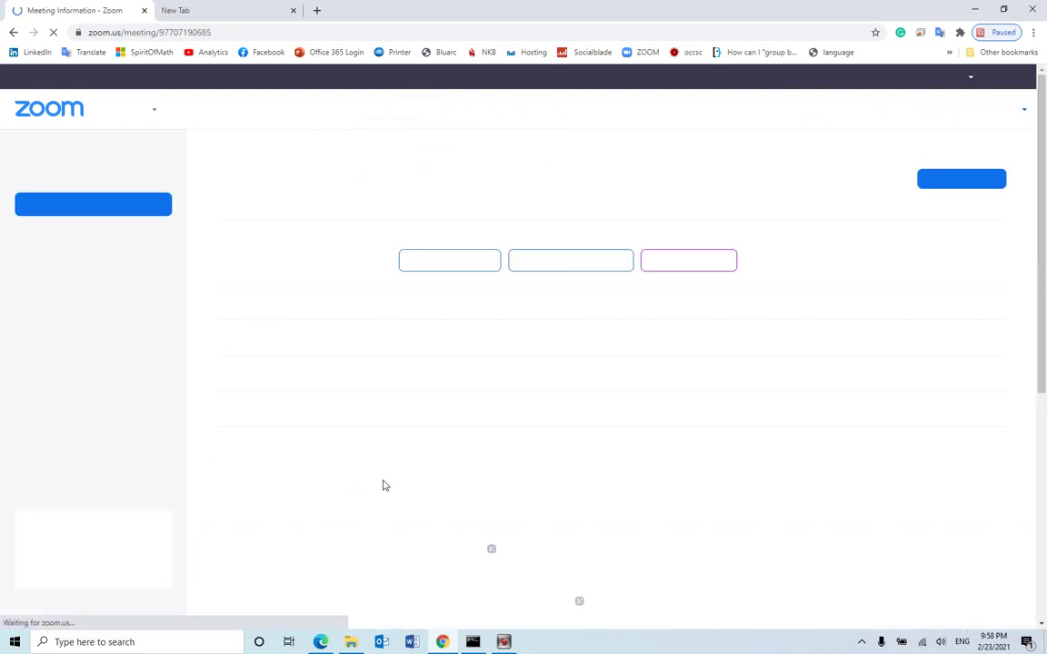
# - In Registration Options, turn on emailing the host whenever someone registers
pyautogui.scroll(-5, 619, 402)
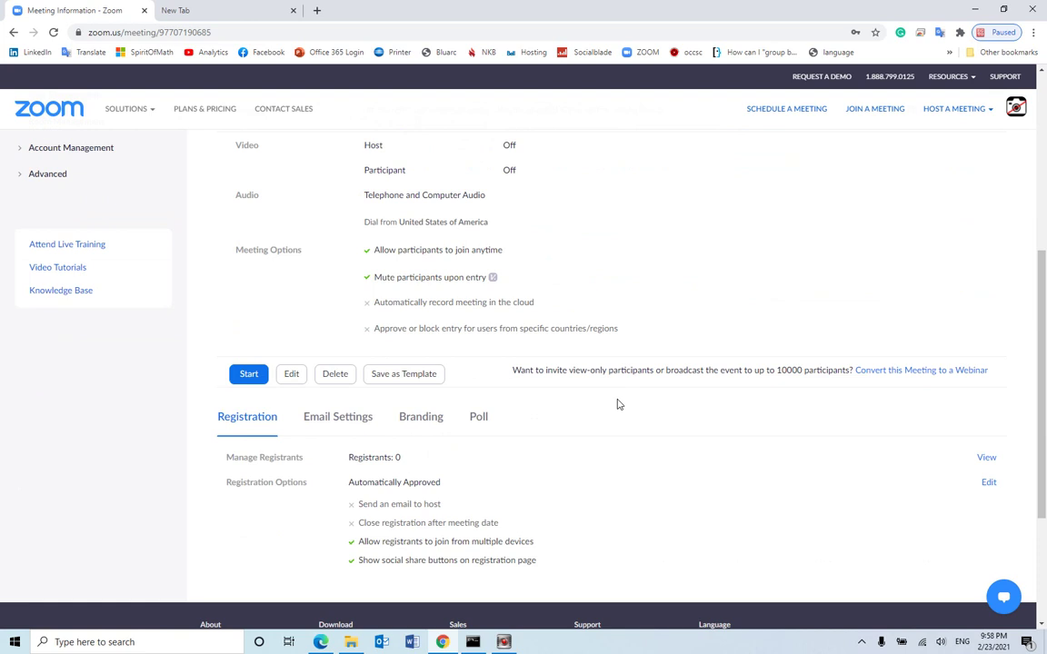
pyautogui.scroll(2, 617, 404)
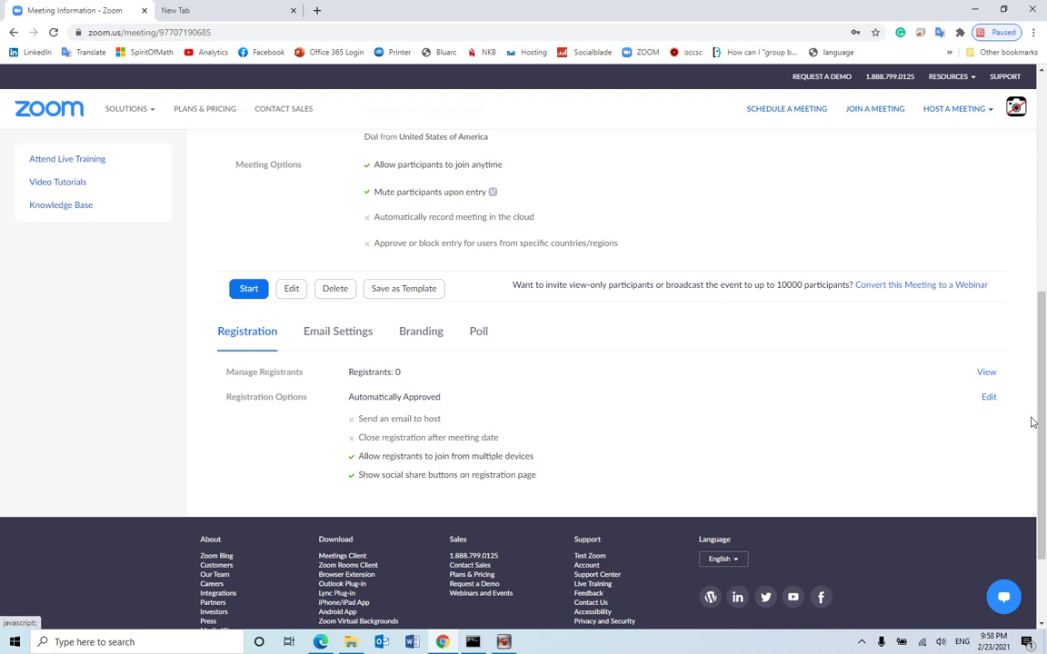
pyautogui.click(989, 401)
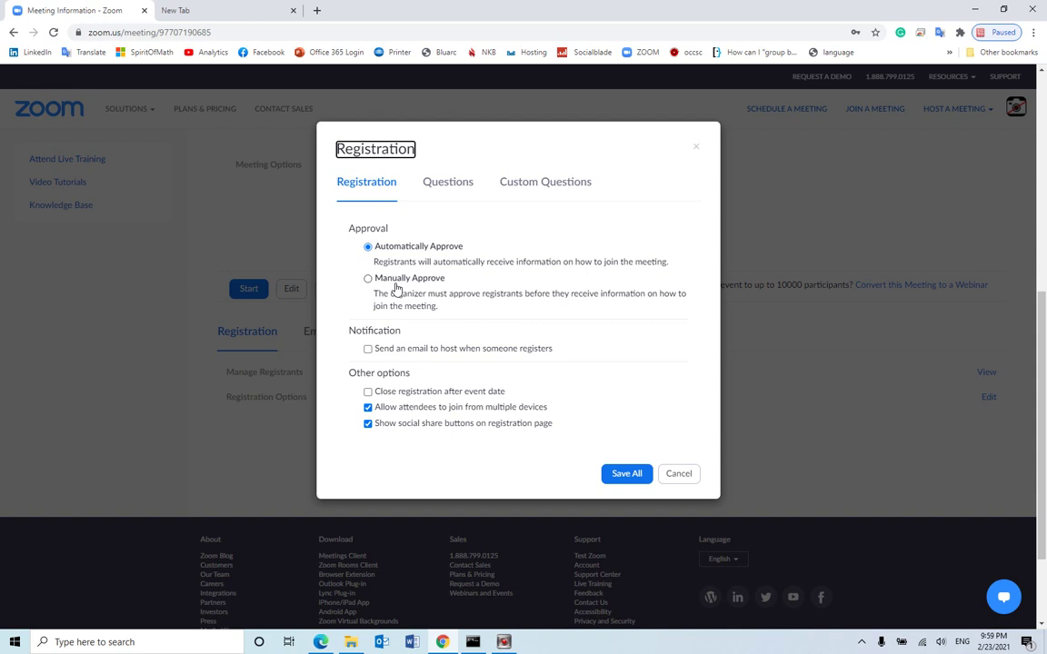
pyautogui.click(367, 349)
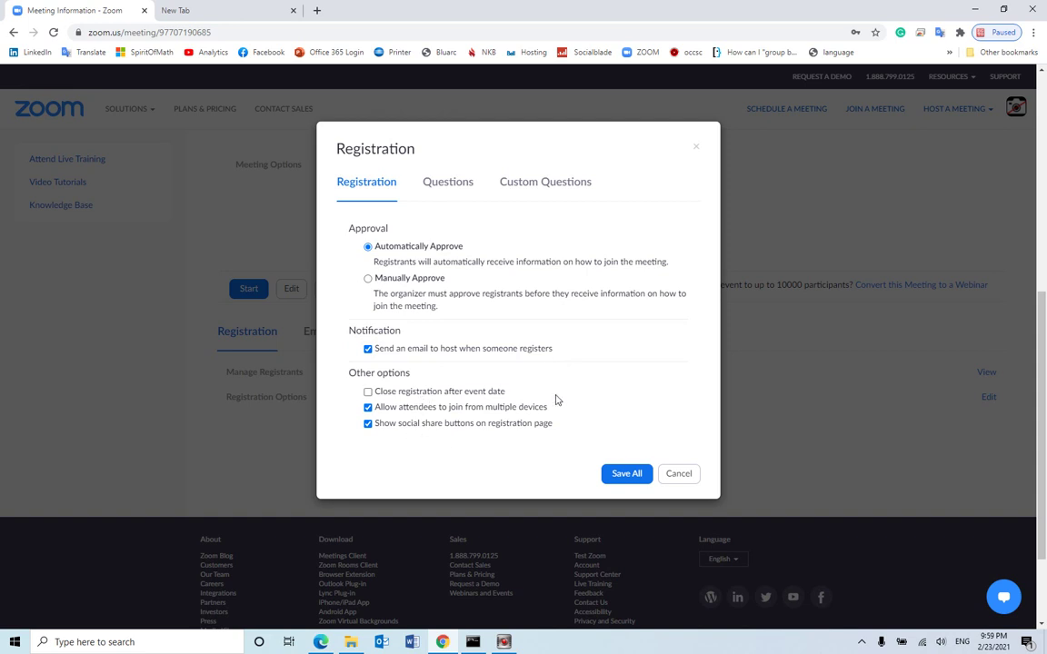
# - Add a required Phone field and an optional Job Title field to the registration form
pyautogui.click(427, 180)
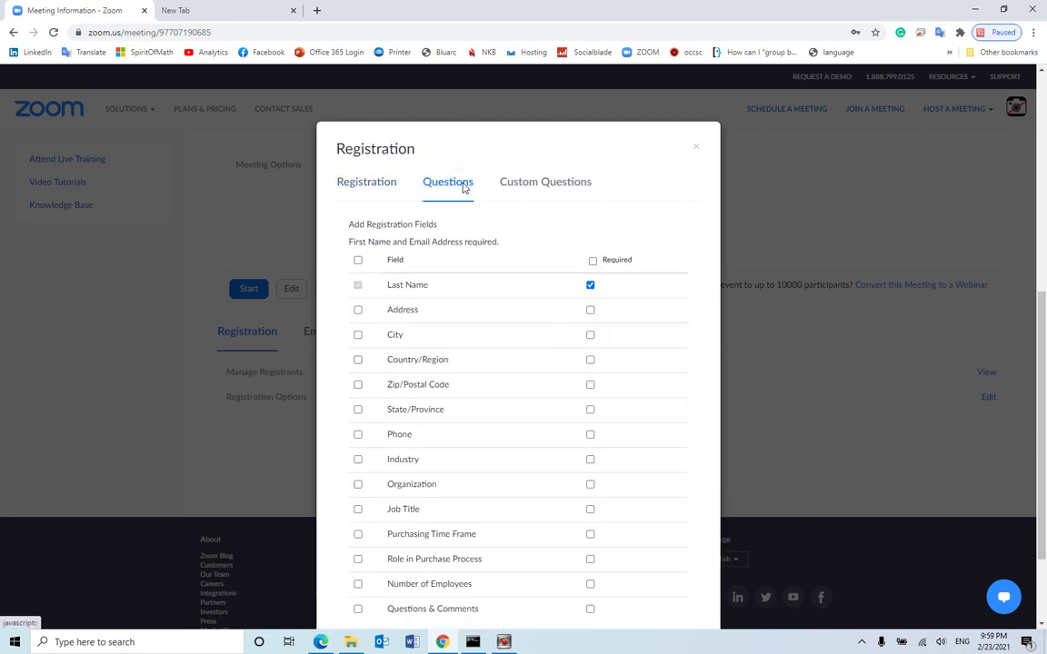
pyautogui.scroll(-2, 531, 316)
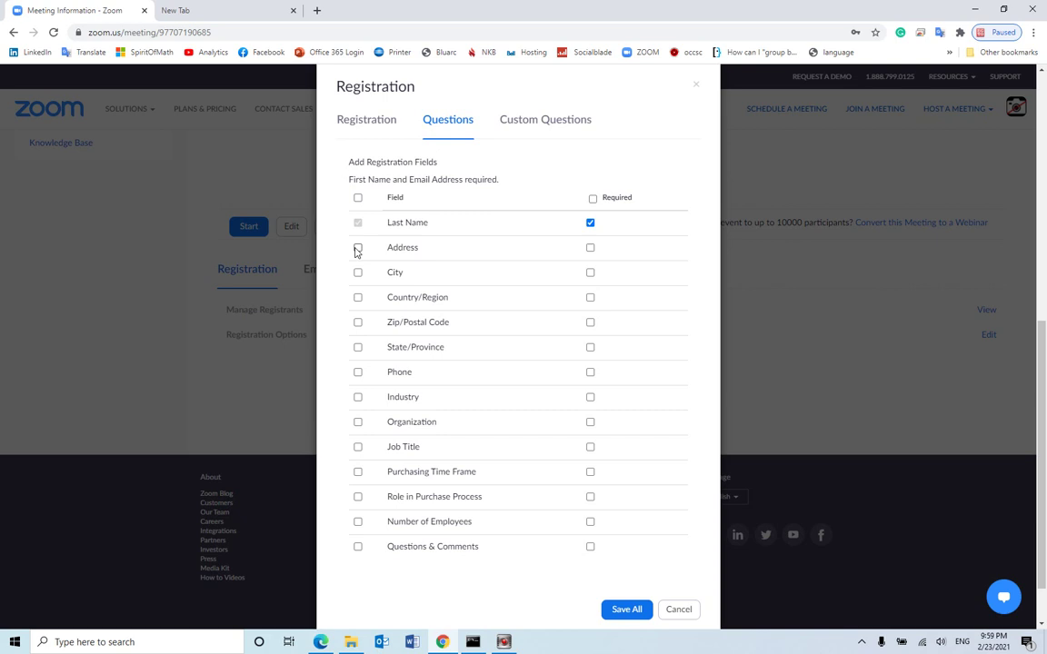
pyautogui.click(357, 374)
pyautogui.click(591, 373)
pyautogui.click(357, 448)
pyautogui.click(536, 123)
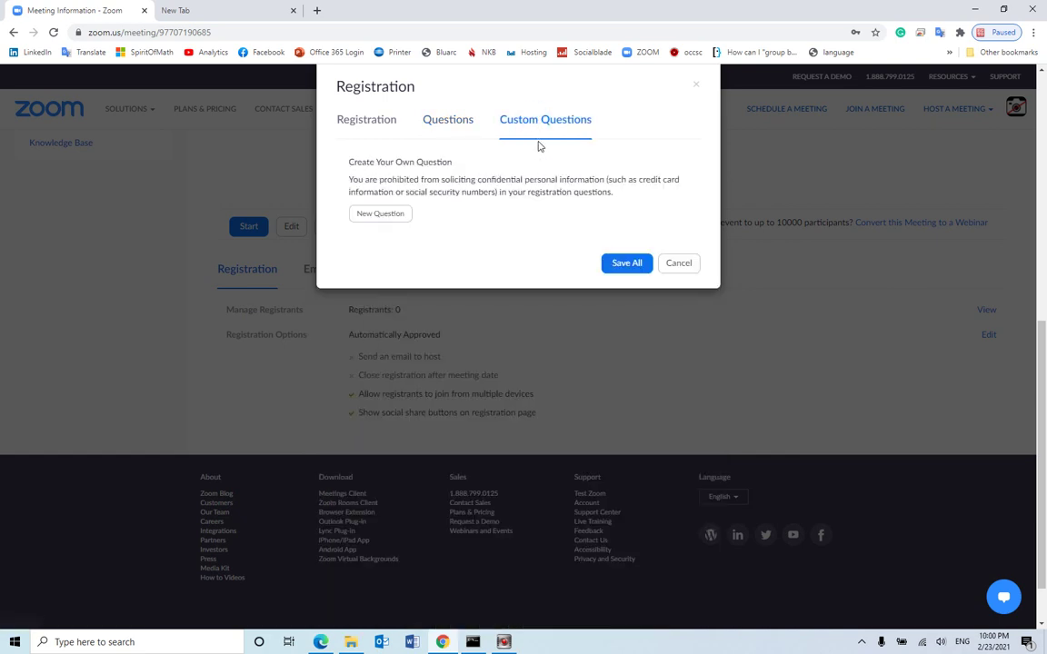
# - Add a required custom registration question 'student ID'
pyautogui.click(382, 215)
pyautogui.click(479, 262)
pyautogui.write('student ID')
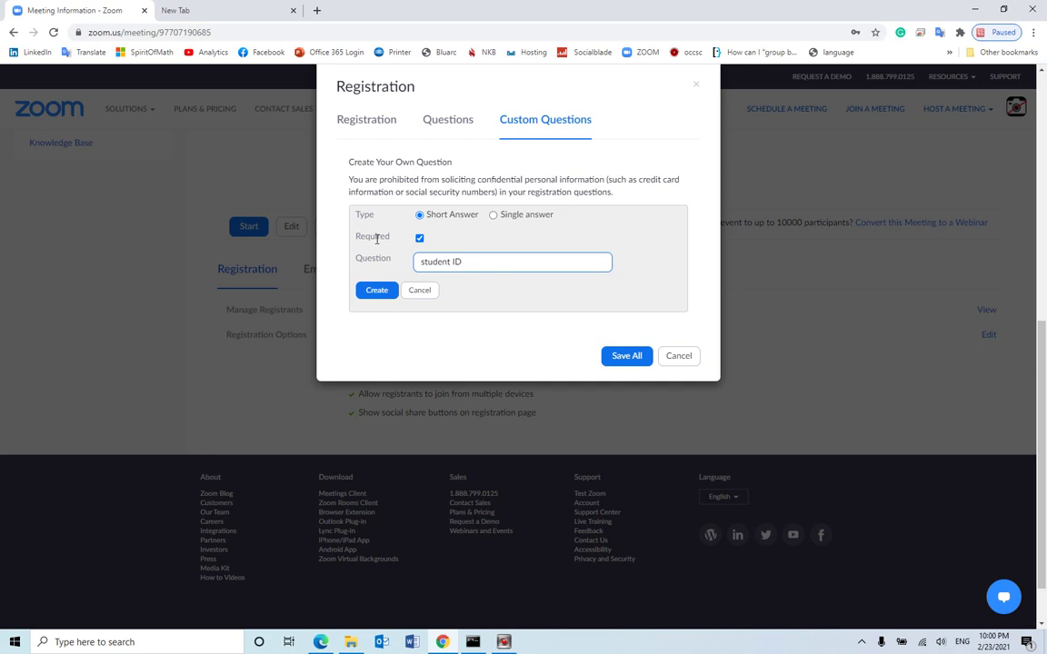
pyautogui.click(379, 292)
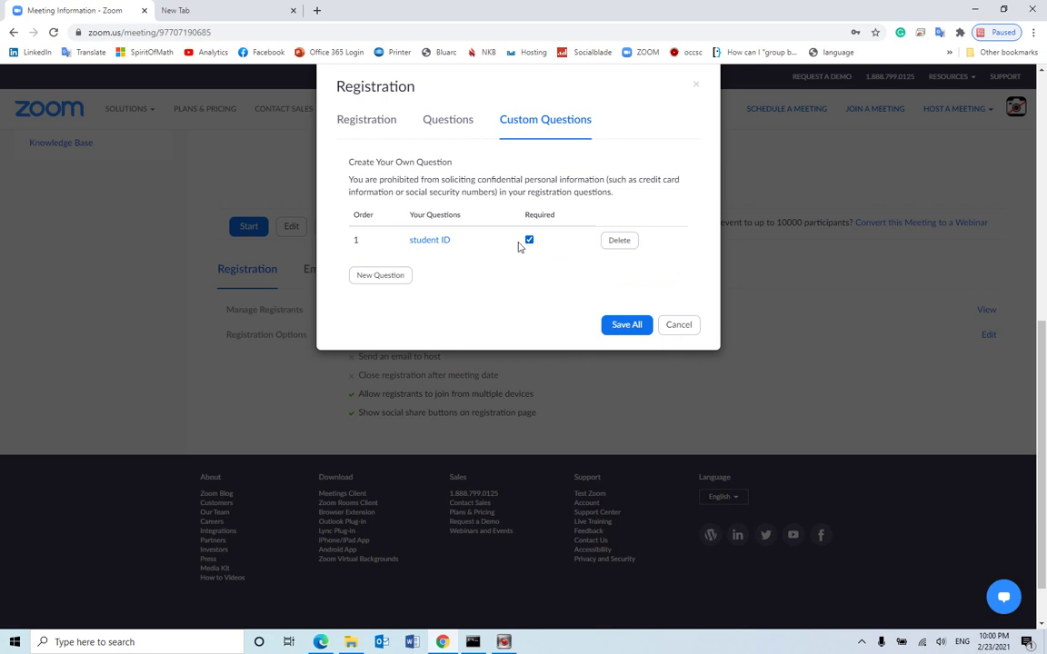
# - Add an optional 'teacher name' question, fixing the 'tearcher' misspelling, and save all questions
pyautogui.click(394, 286)
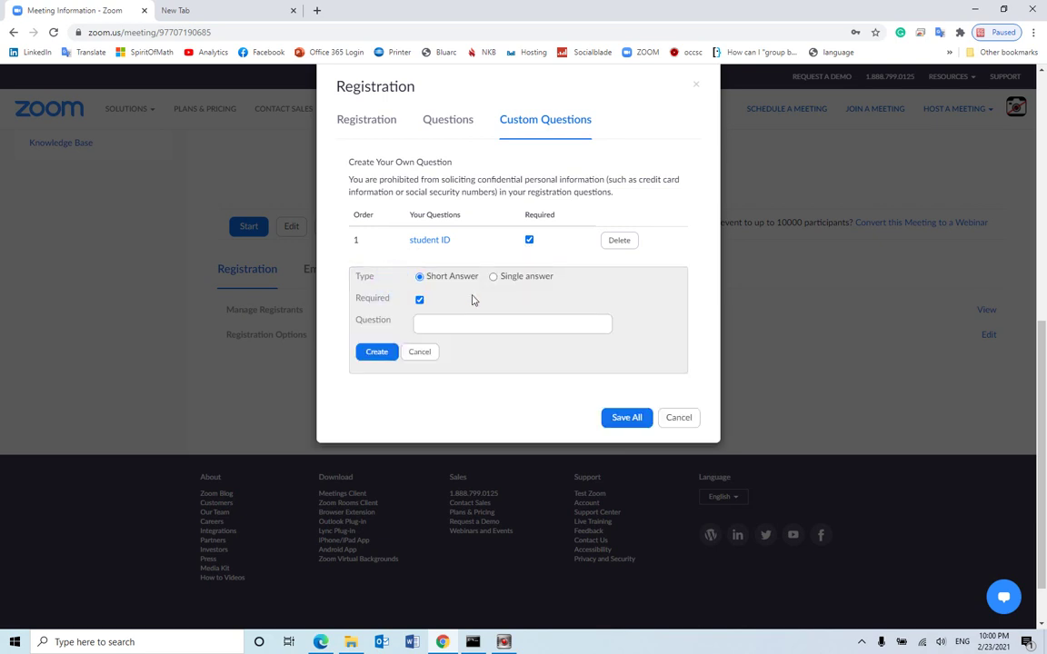
pyautogui.click(478, 323)
pyautogui.write('tearcher')
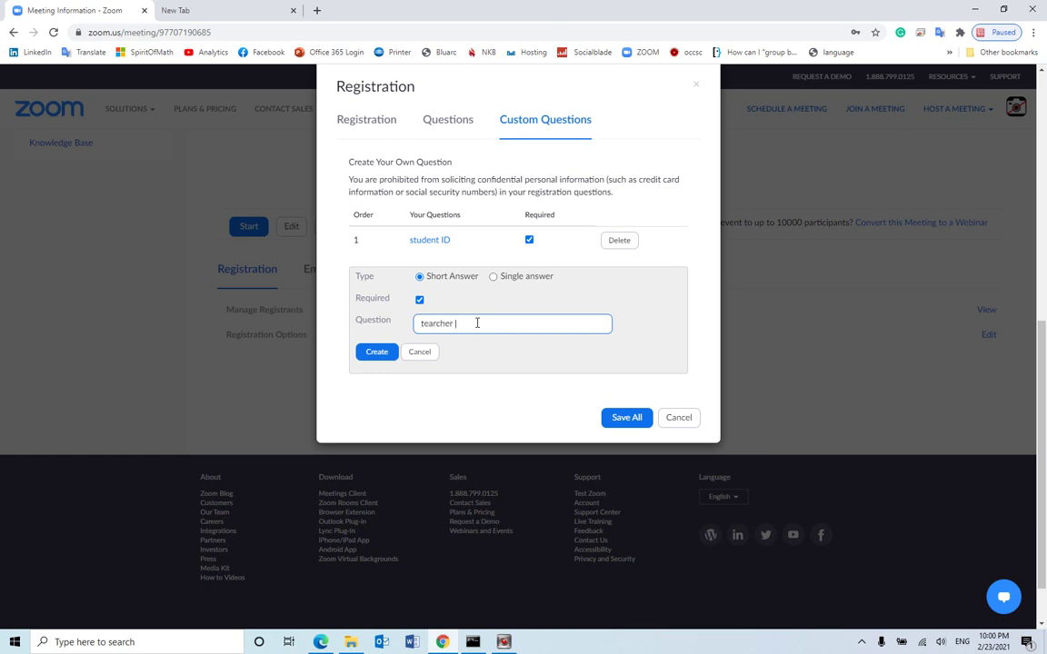
pyautogui.write('name')
pyautogui.click(434, 325)
pyautogui.click(436, 325)
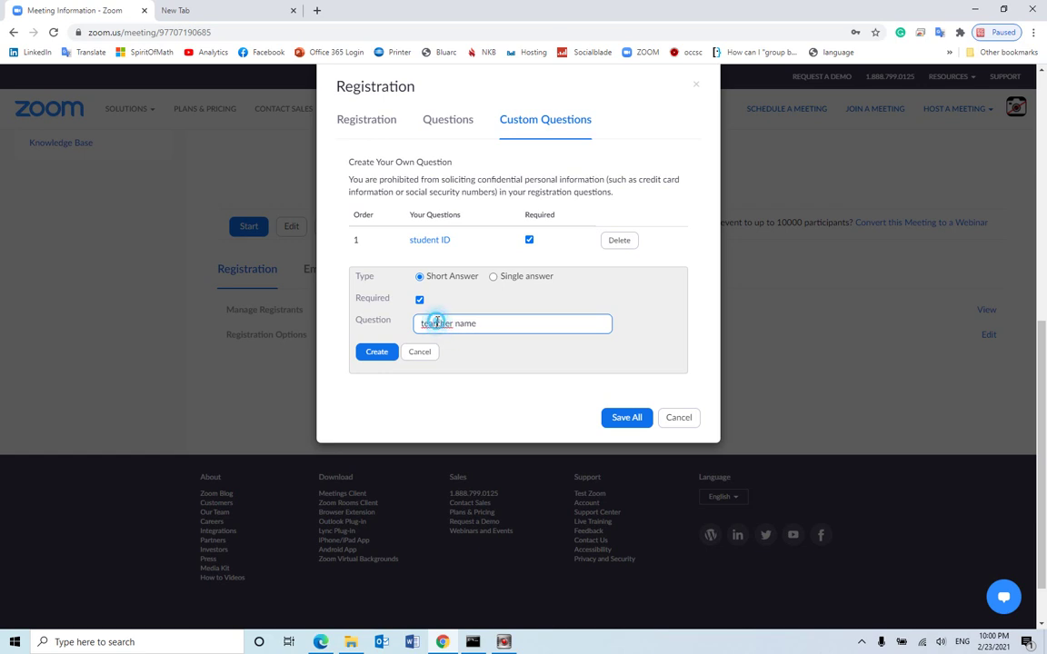
pyautogui.rightClick(436, 325)
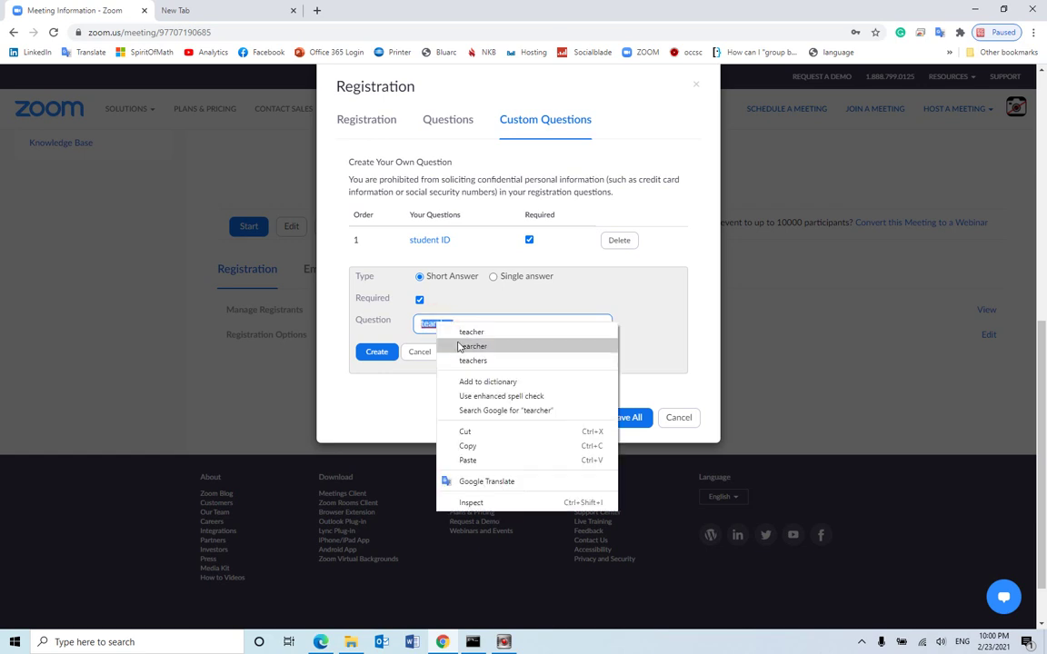
pyautogui.click(469, 333)
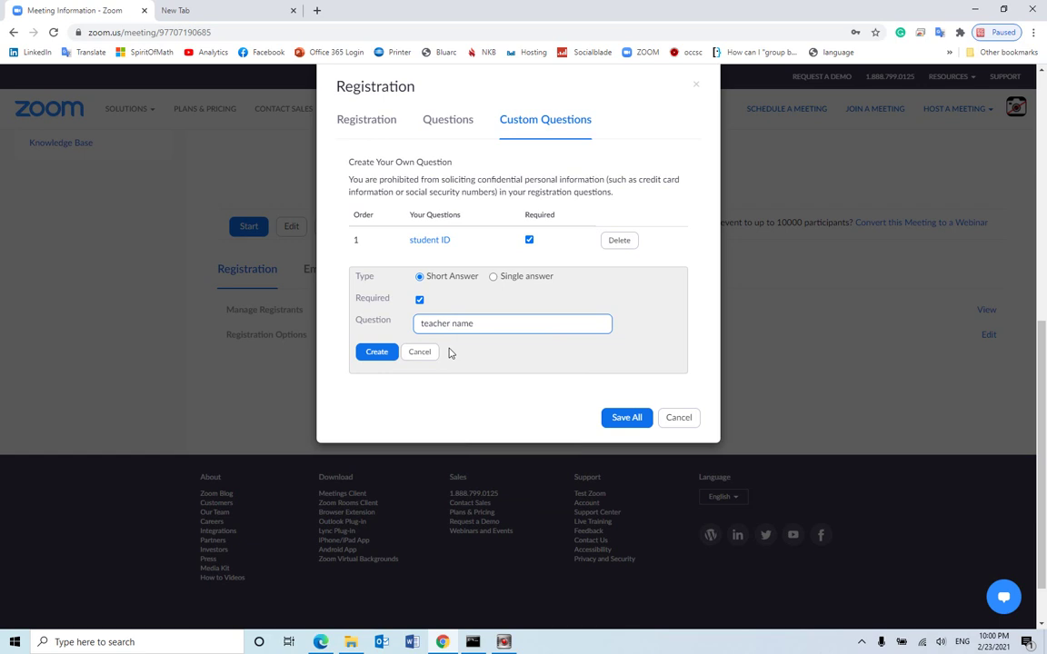
pyautogui.click(449, 352)
pyautogui.click(419, 300)
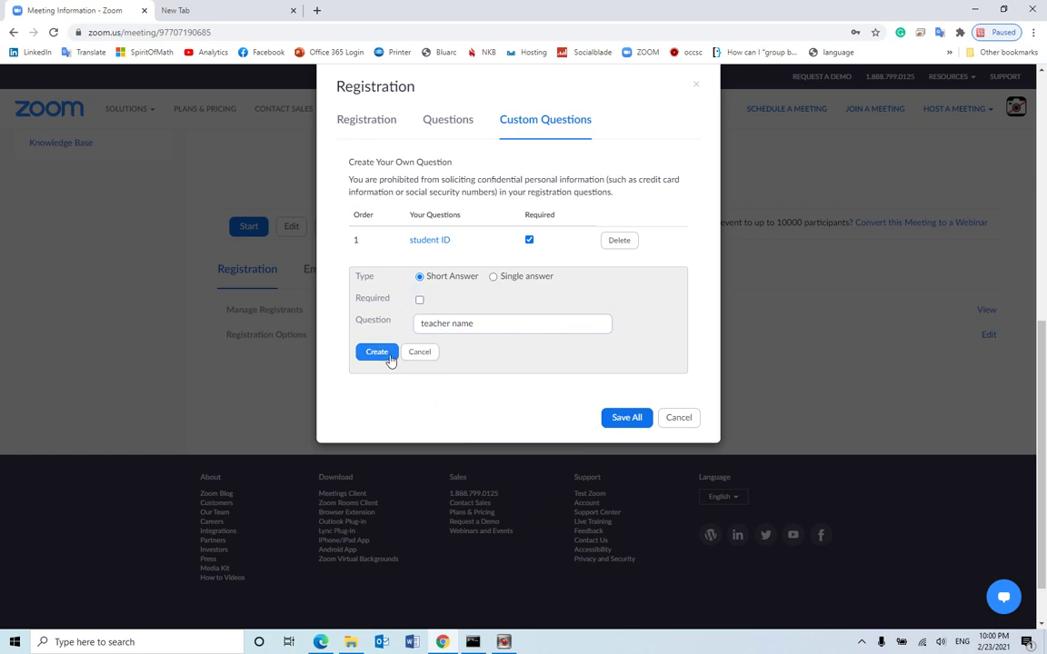
pyautogui.click(383, 354)
pyautogui.click(627, 354)
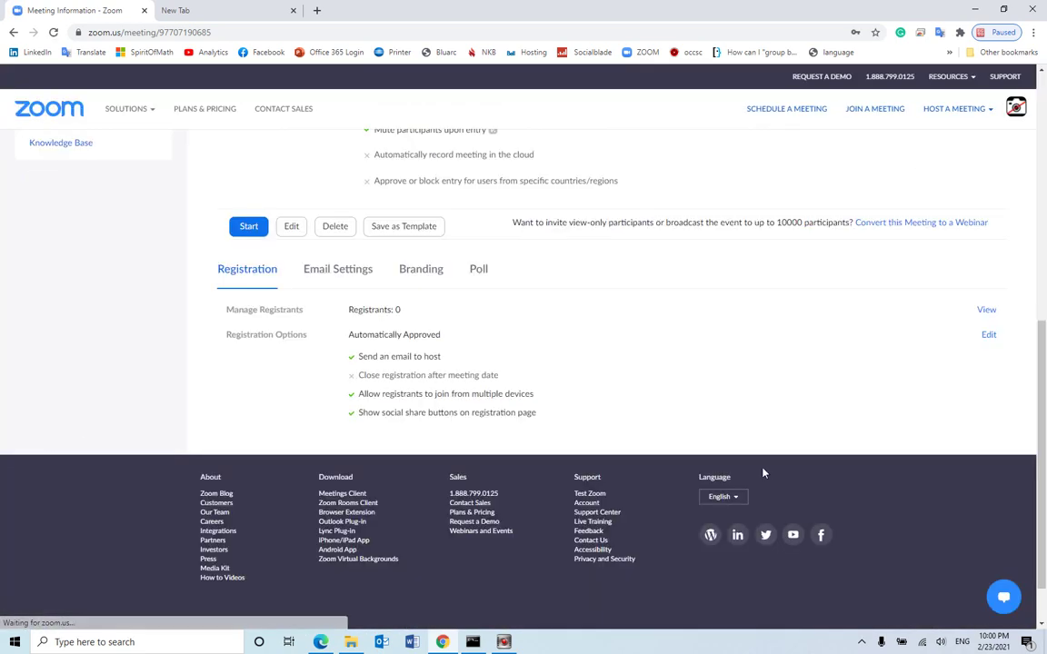
# - Copy the address of My Meeting's registration link
pyautogui.scroll(5, 751, 437)
pyautogui.scroll(1, 751, 436)
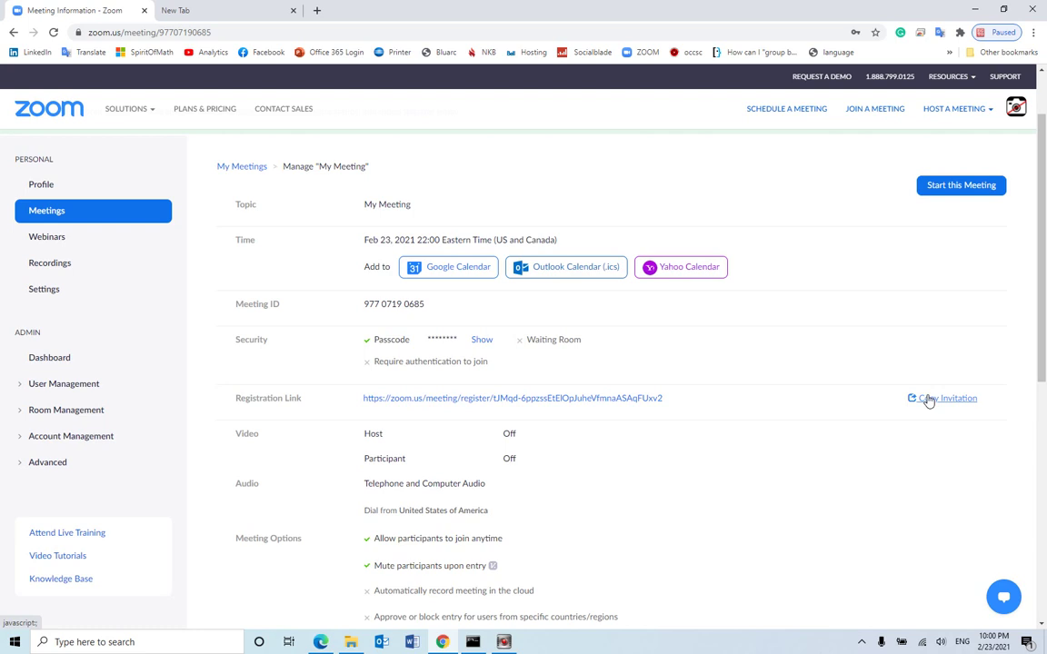
pyautogui.rightClick(557, 401)
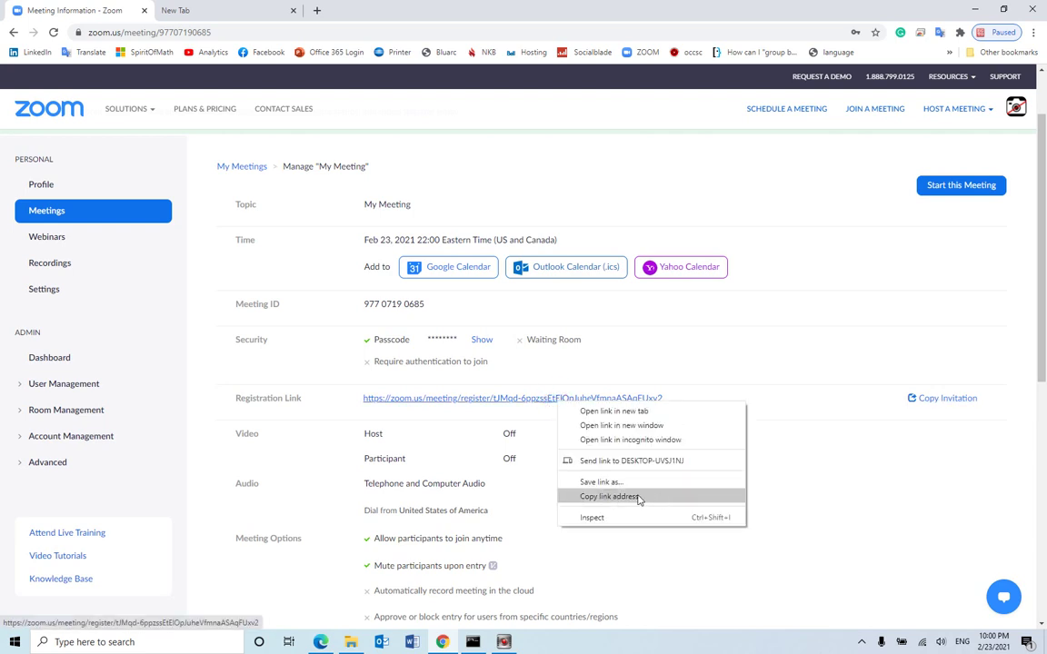
pyautogui.click(609, 497)
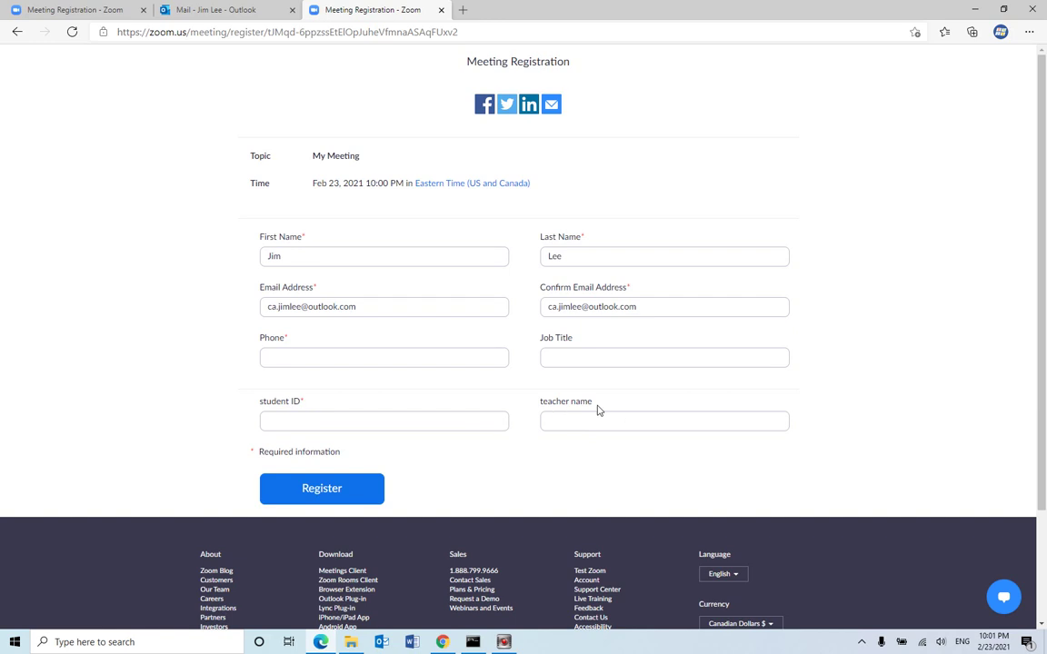
# - Submit the test registration with a phone number and student ID, then check the mail tab
pyautogui.click(339, 362)
pyautogui.write('7')
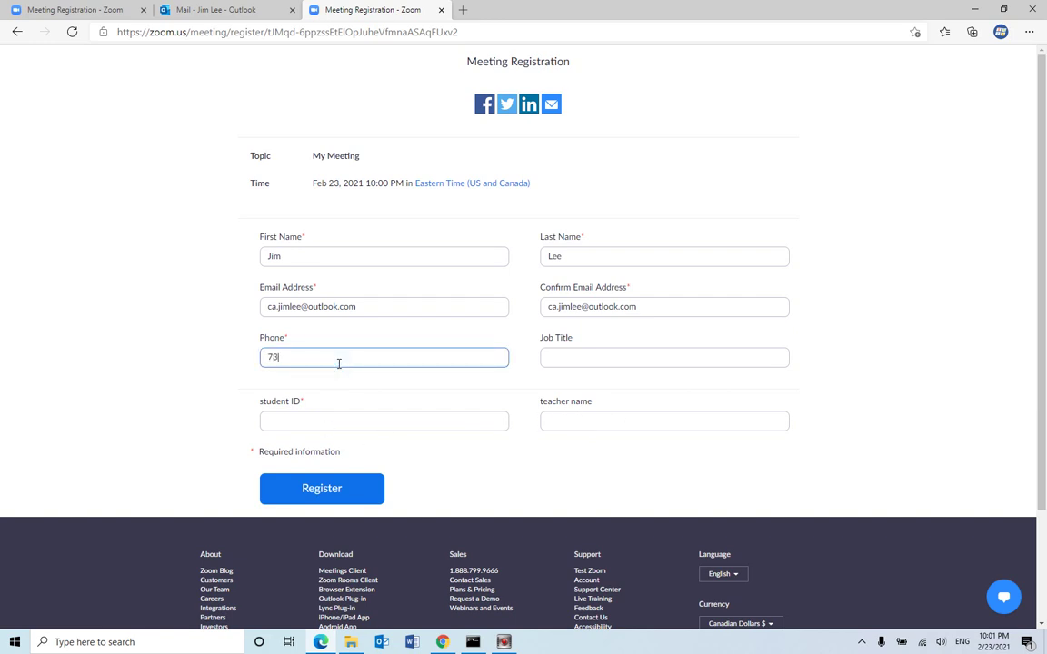
pyautogui.write('3')
pyautogui.click(340, 421)
pyautogui.write('627')
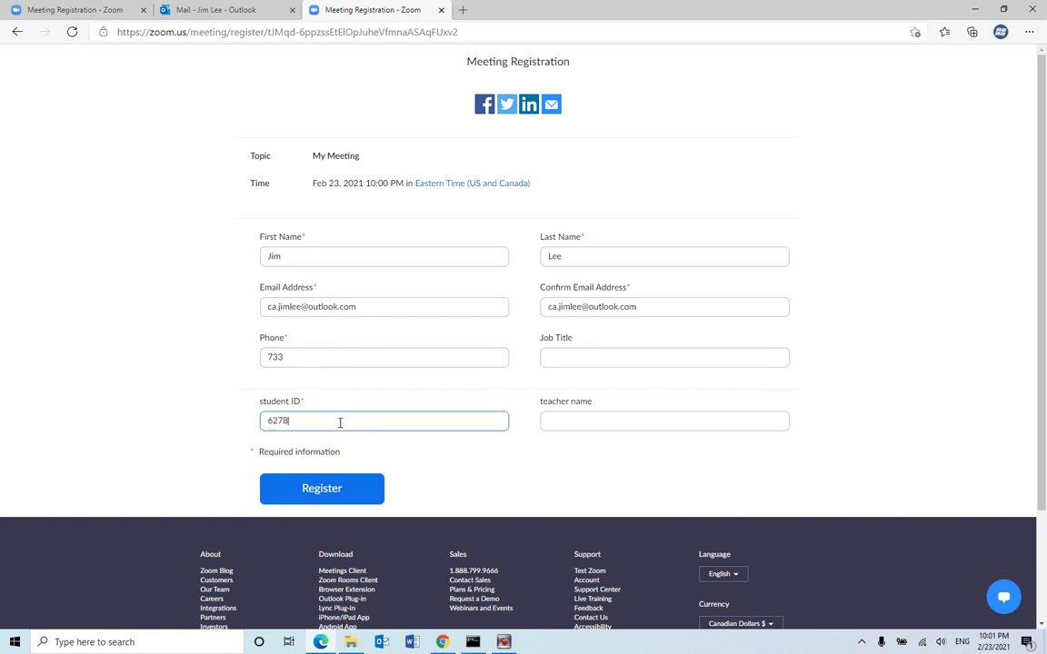
pyautogui.write('8')
pyautogui.click(339, 490)
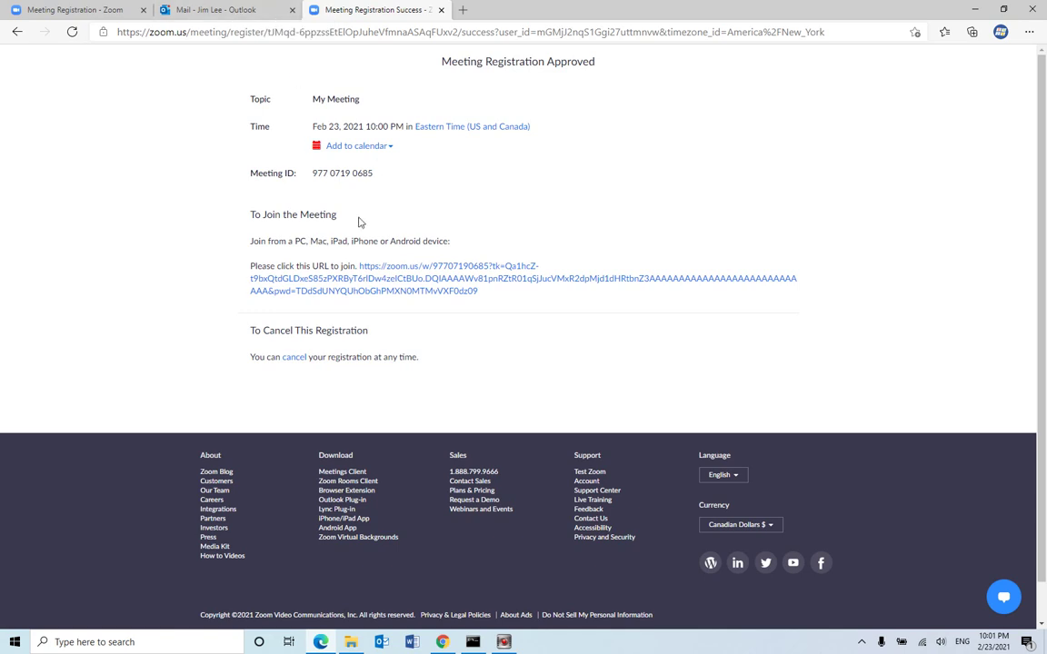
pyautogui.click(178, 10)
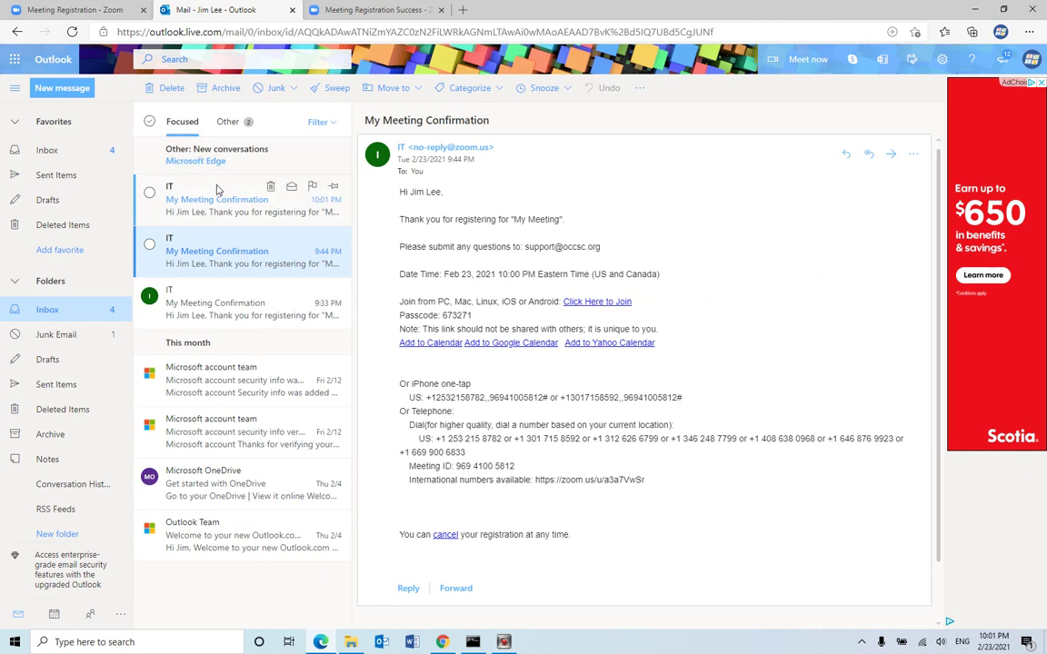
# - Open the 10:01 PM My Meeting Confirmation email and look over its join link
pyautogui.click(216, 185)
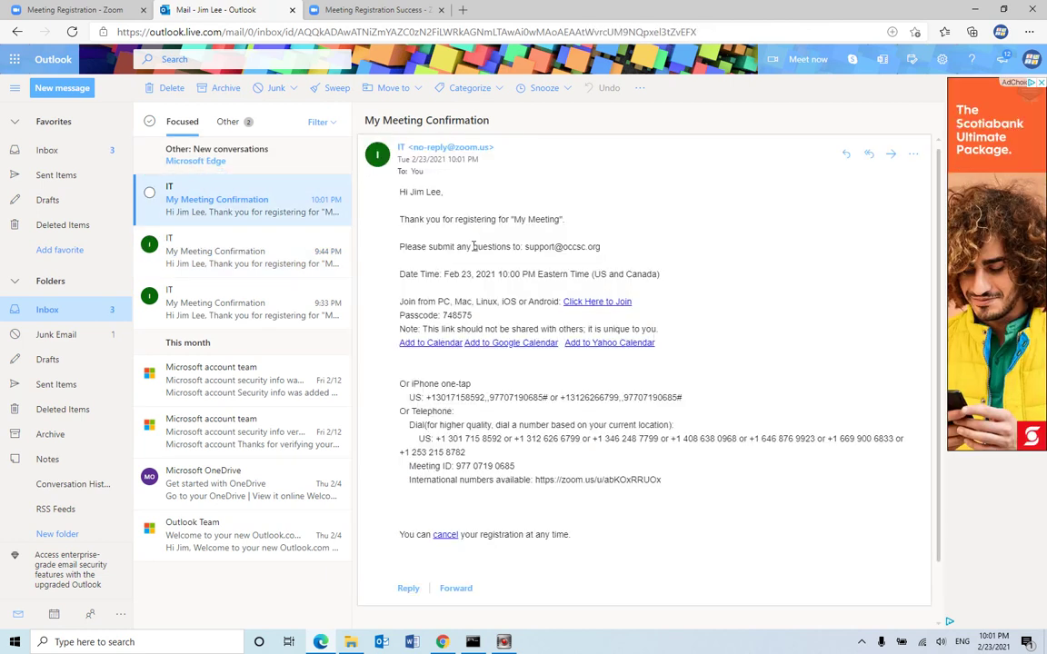
pyautogui.scroll(-1, 514, 317)
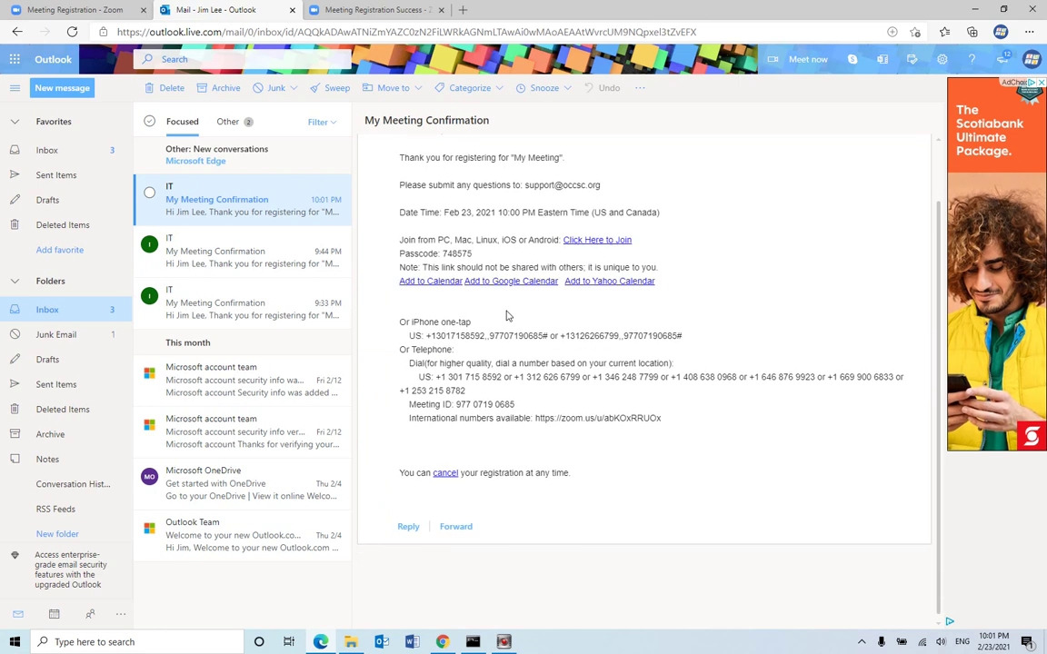
pyautogui.scroll(1, 520, 318)
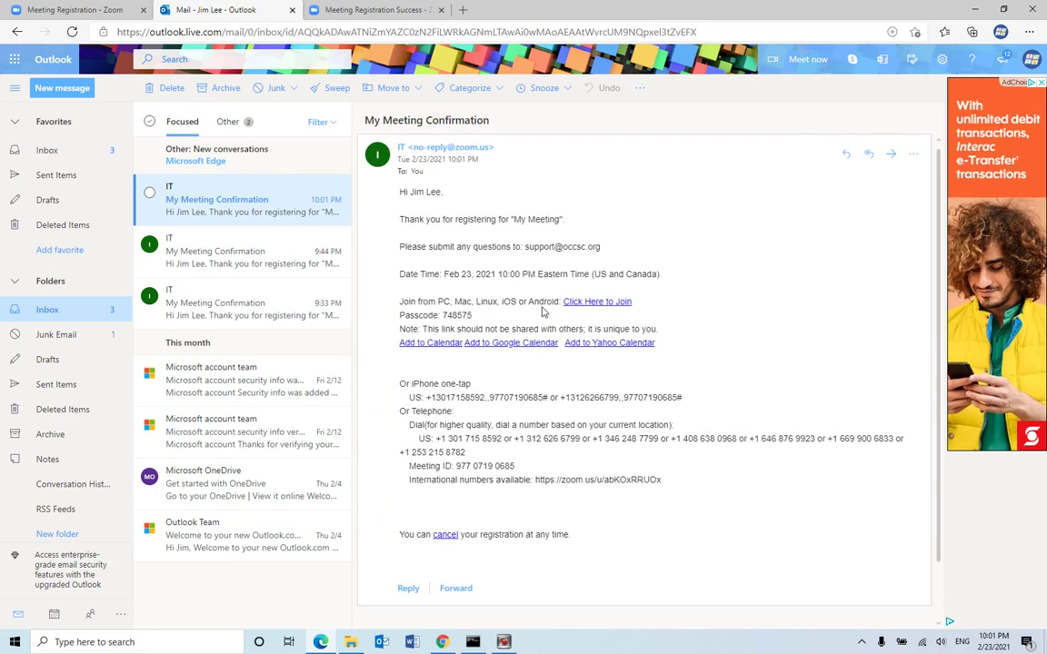